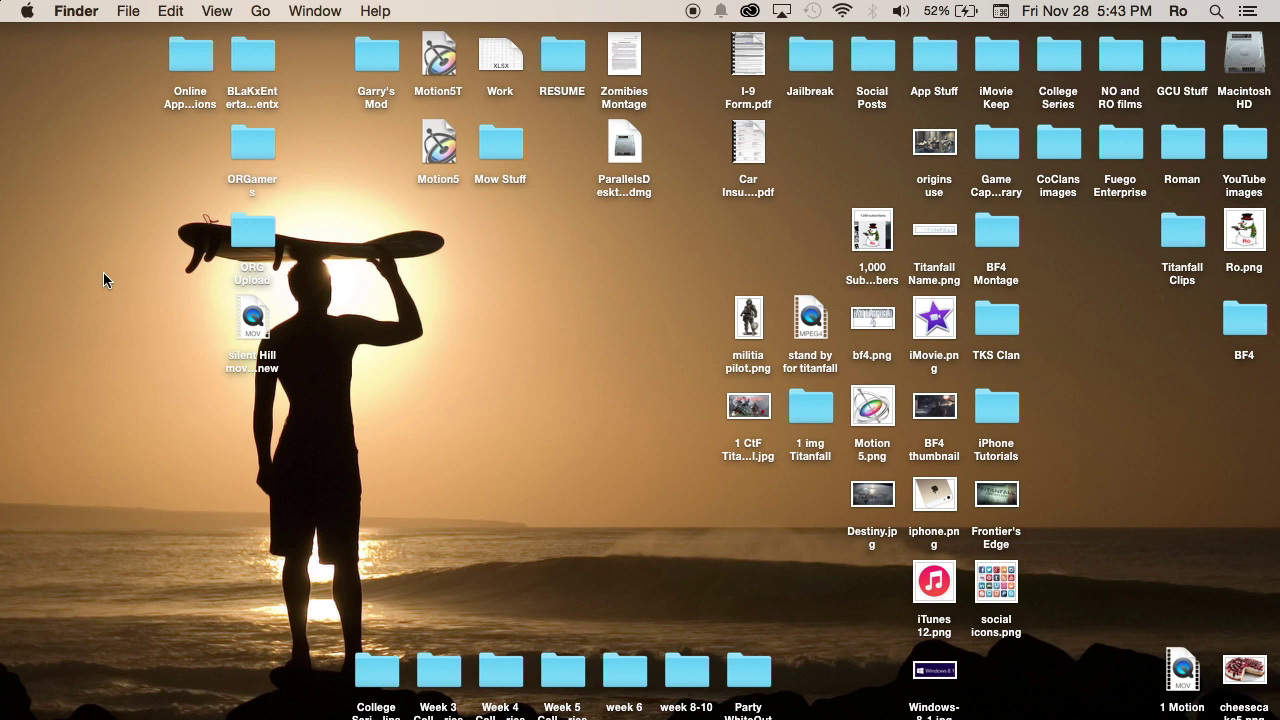
# Launch iMovie and open its Preferences window from the iMovie menu
pyautogui.moveTo(2, 240)
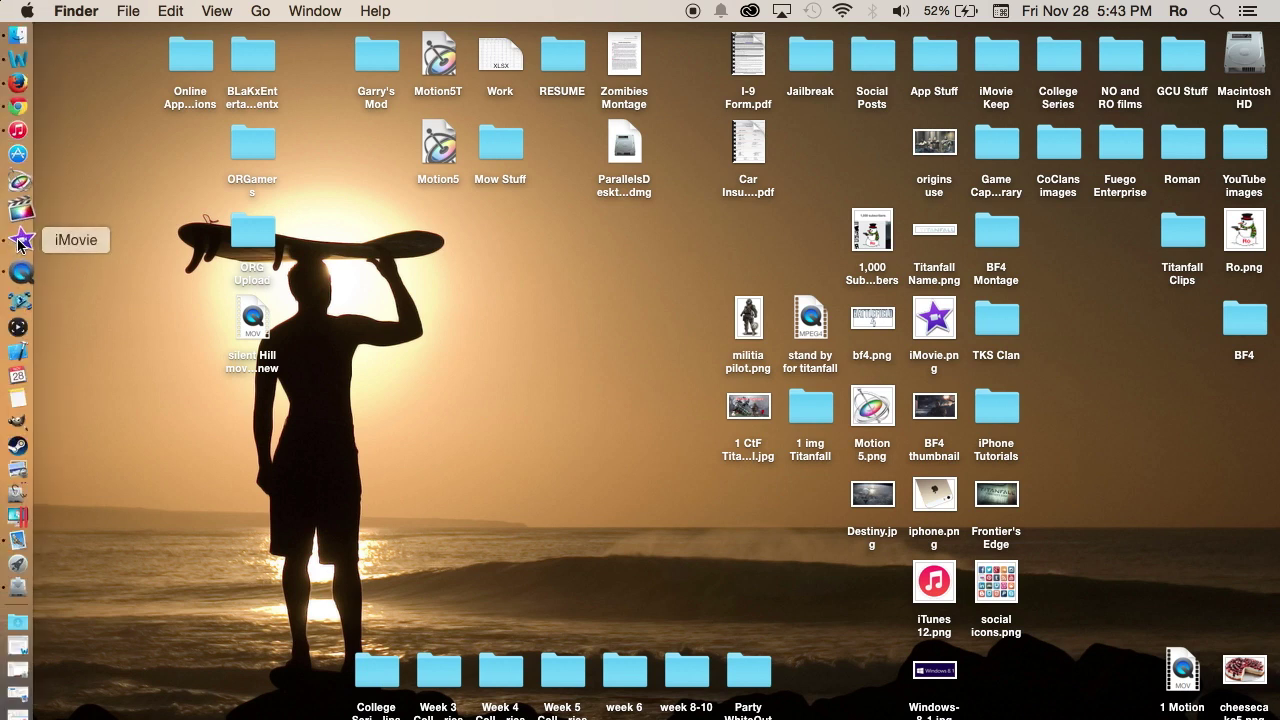
pyautogui.click(18, 244)
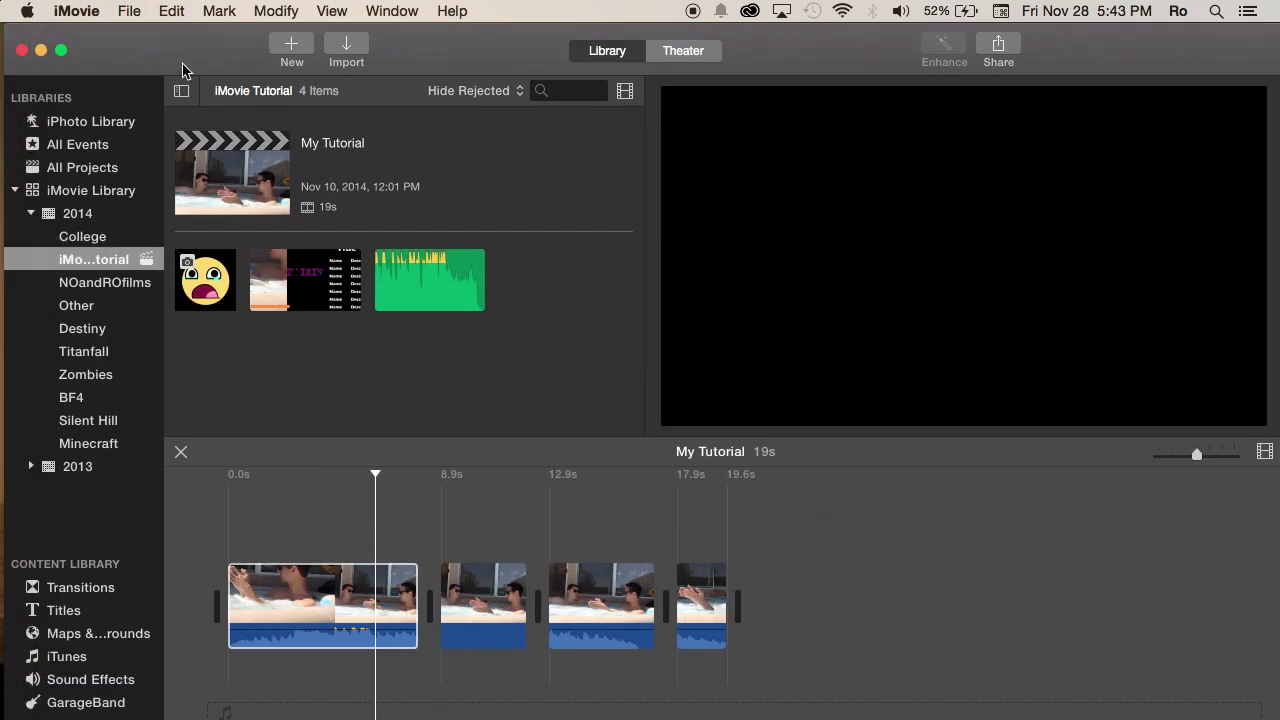
pyautogui.click(87, 12)
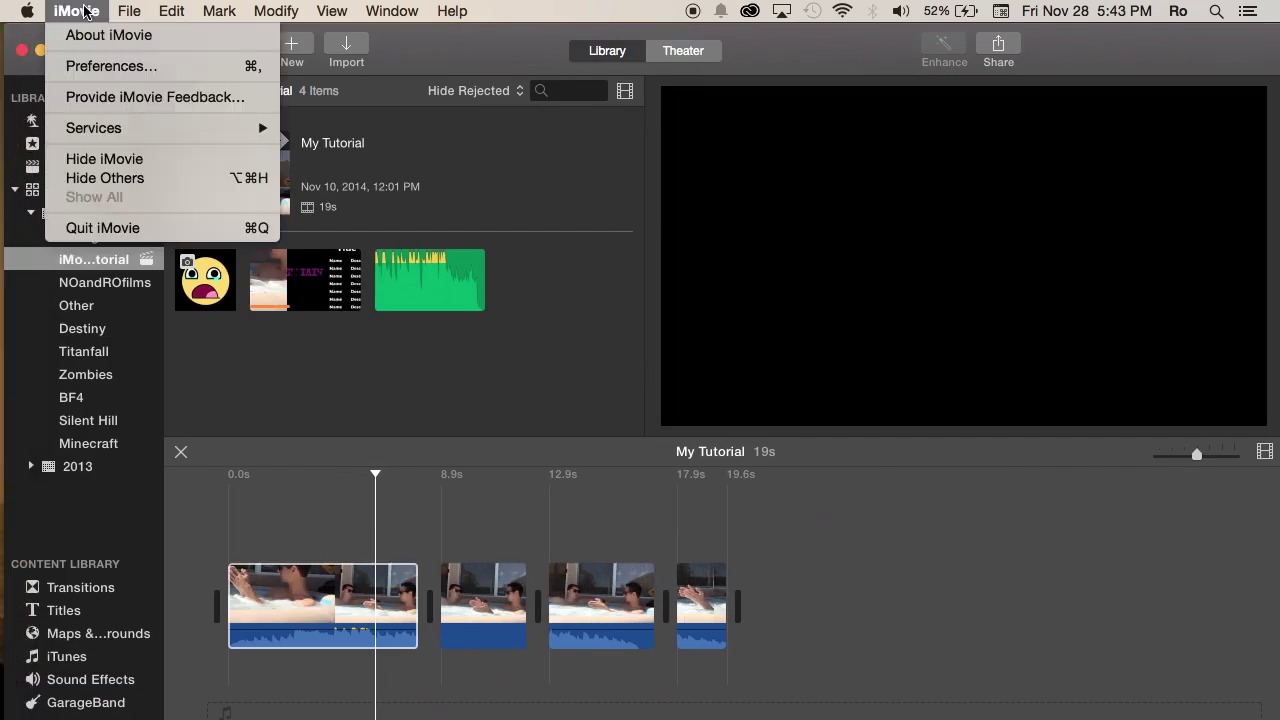
pyautogui.click(96, 68)
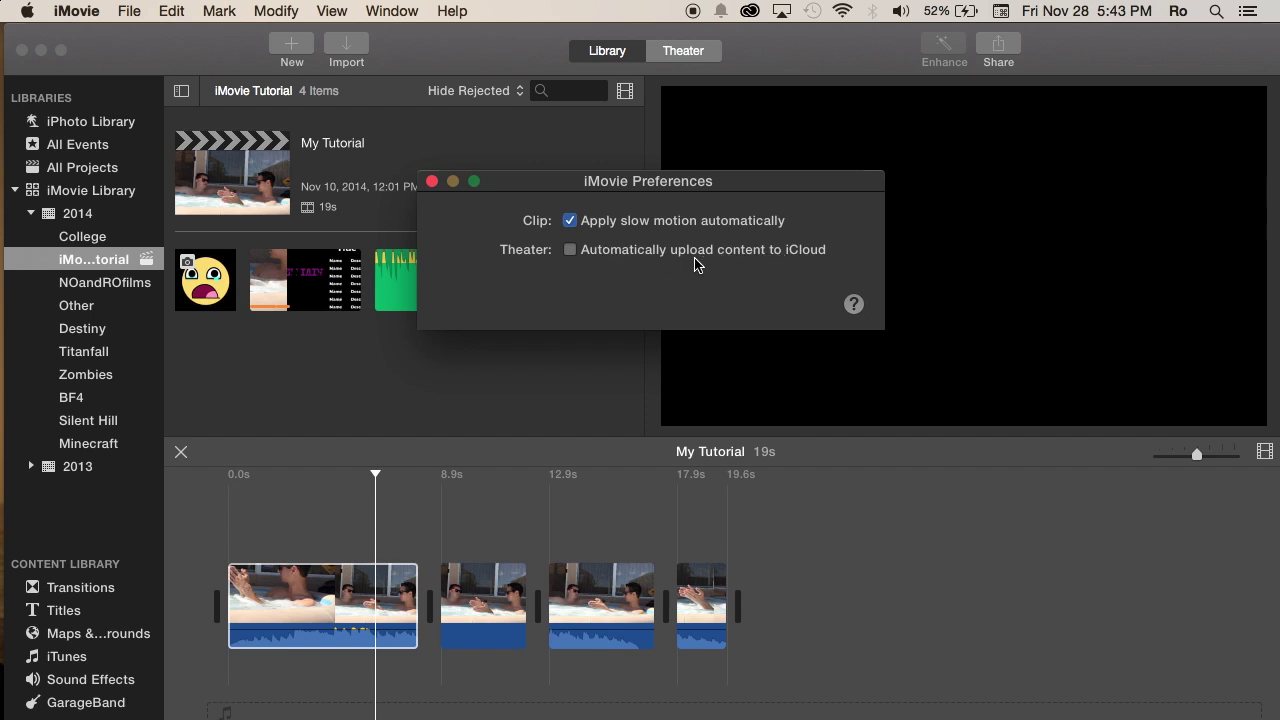
# Close Preferences and select the My Tutorial project in the library
pyautogui.click(432, 182)
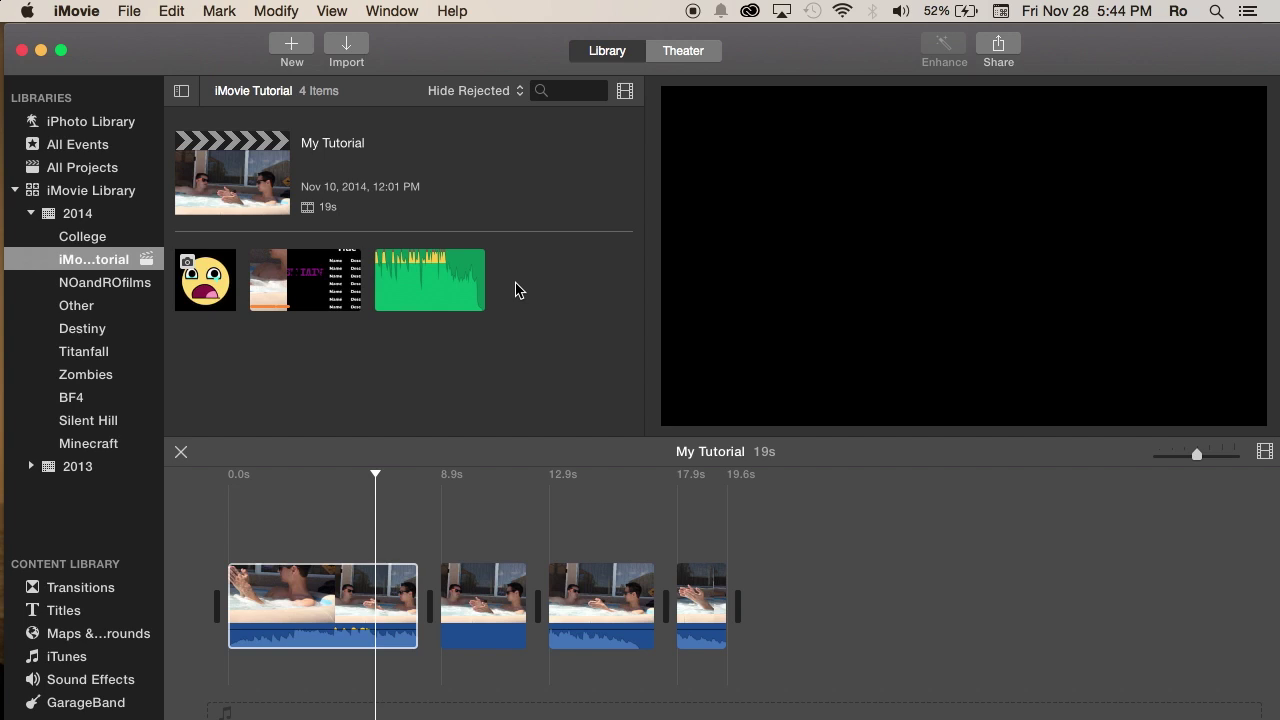
pyautogui.click(250, 190)
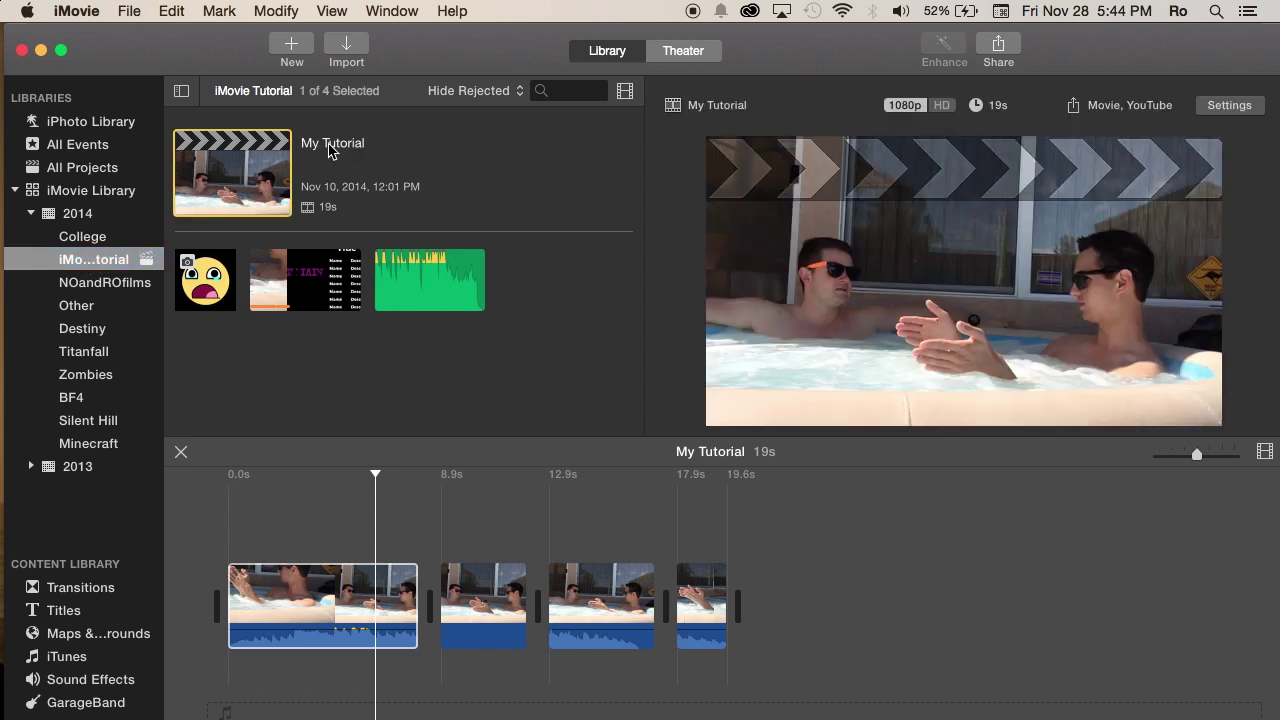
pyautogui.click(205, 280)
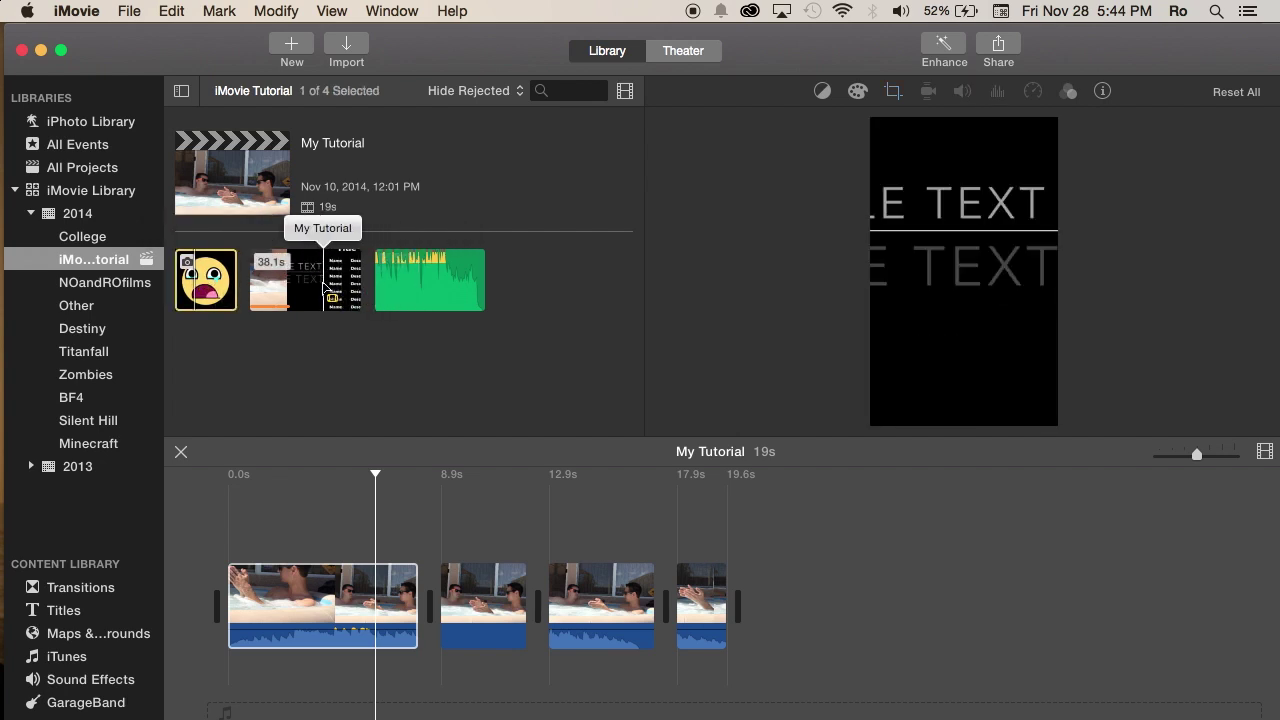
pyautogui.press('super+shift+a')
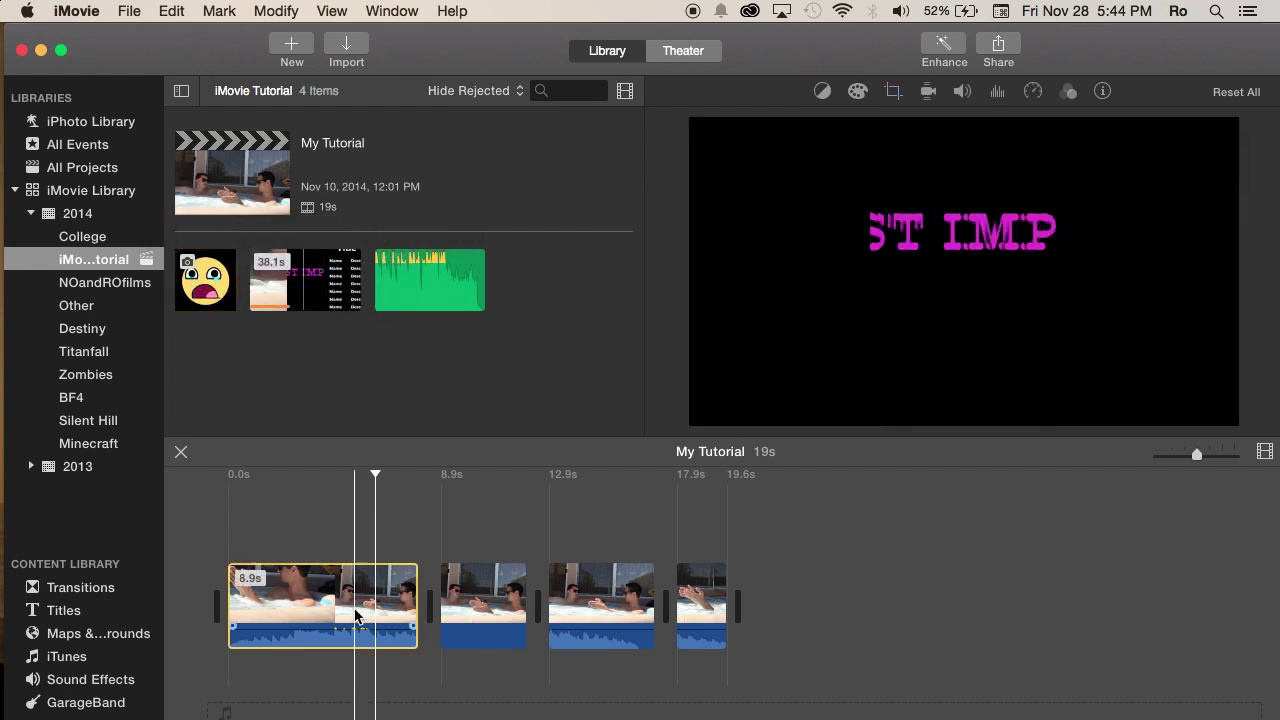
pyautogui.click(242, 185)
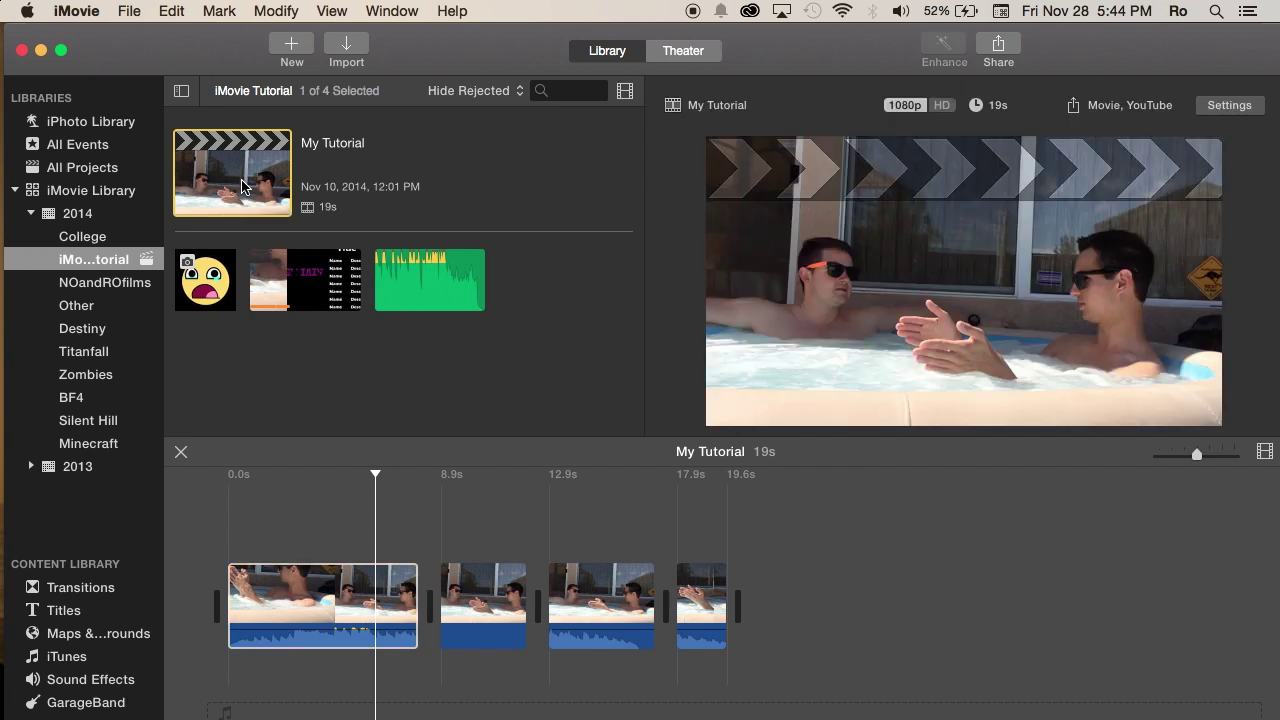
# Select each of the four My Tutorial timeline clips in turn
pyautogui.click(474, 500)
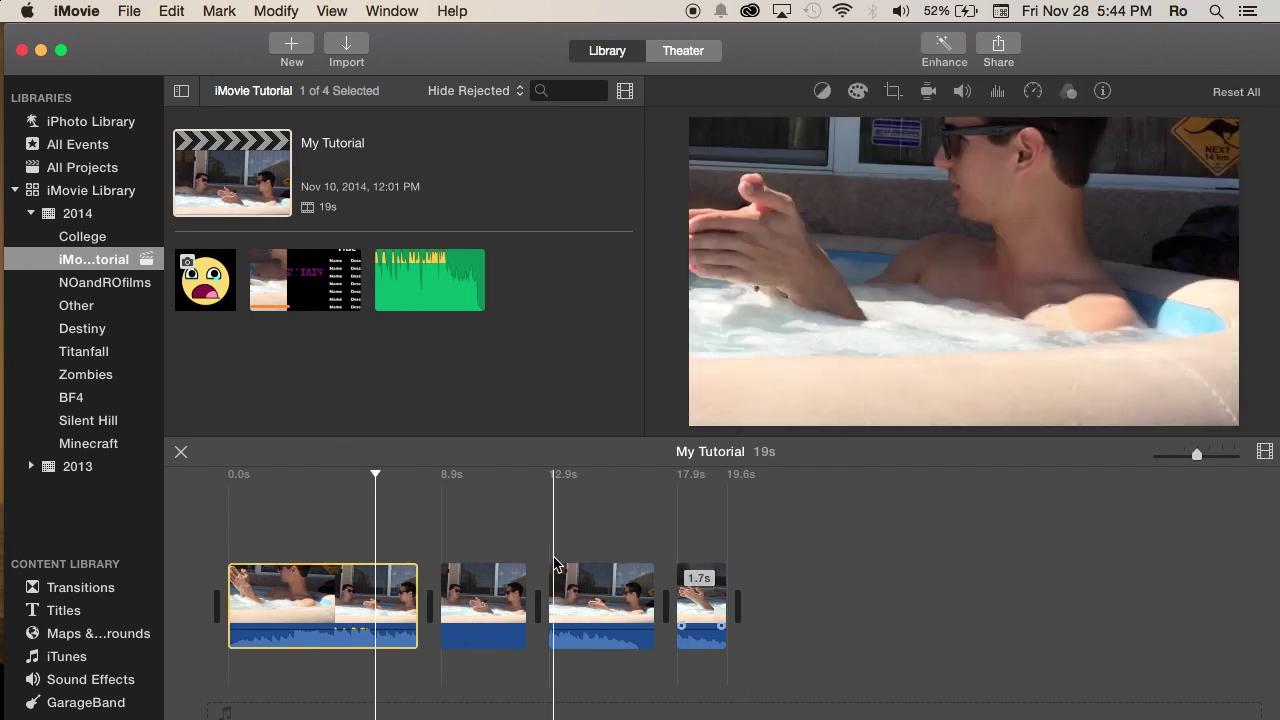
pyautogui.click(325, 595)
pyautogui.click(499, 600)
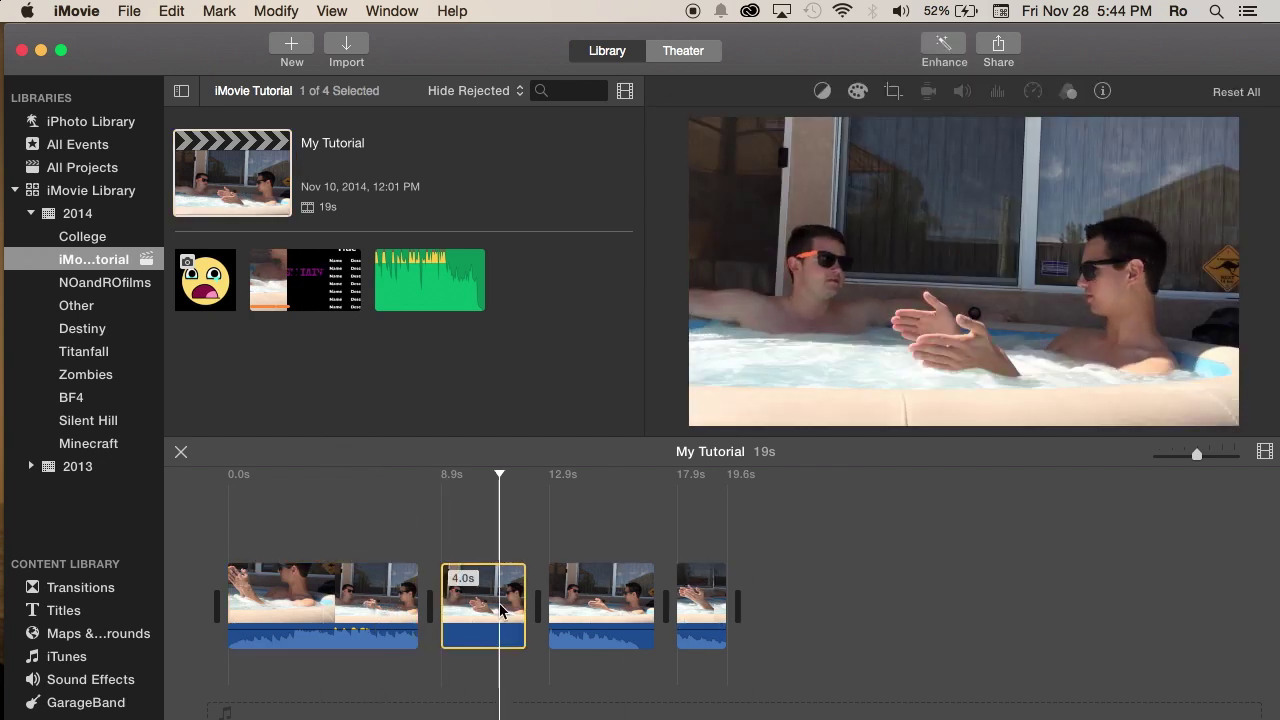
pyautogui.click(600, 597)
pyautogui.click(692, 585)
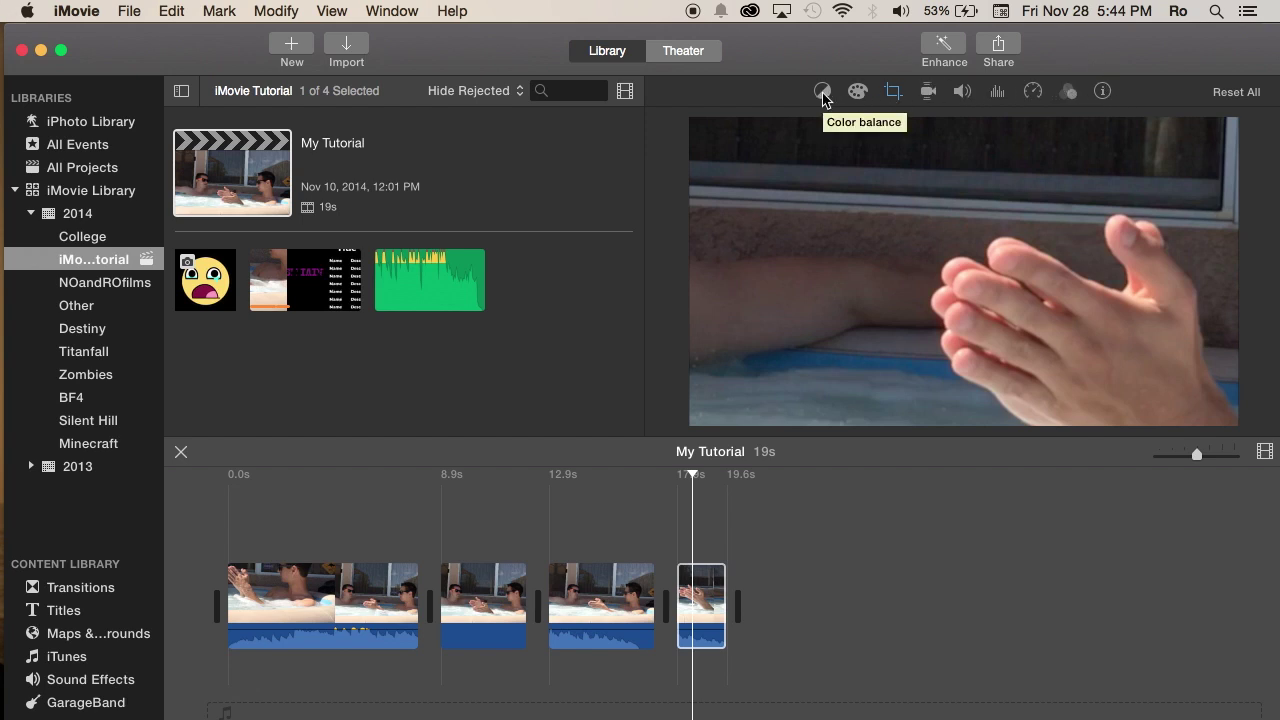
pyautogui.click(95, 10)
# Check the iMovie version, then view the colour, crop, stabilization, volume and noise panels
pyautogui.click(111, 37)
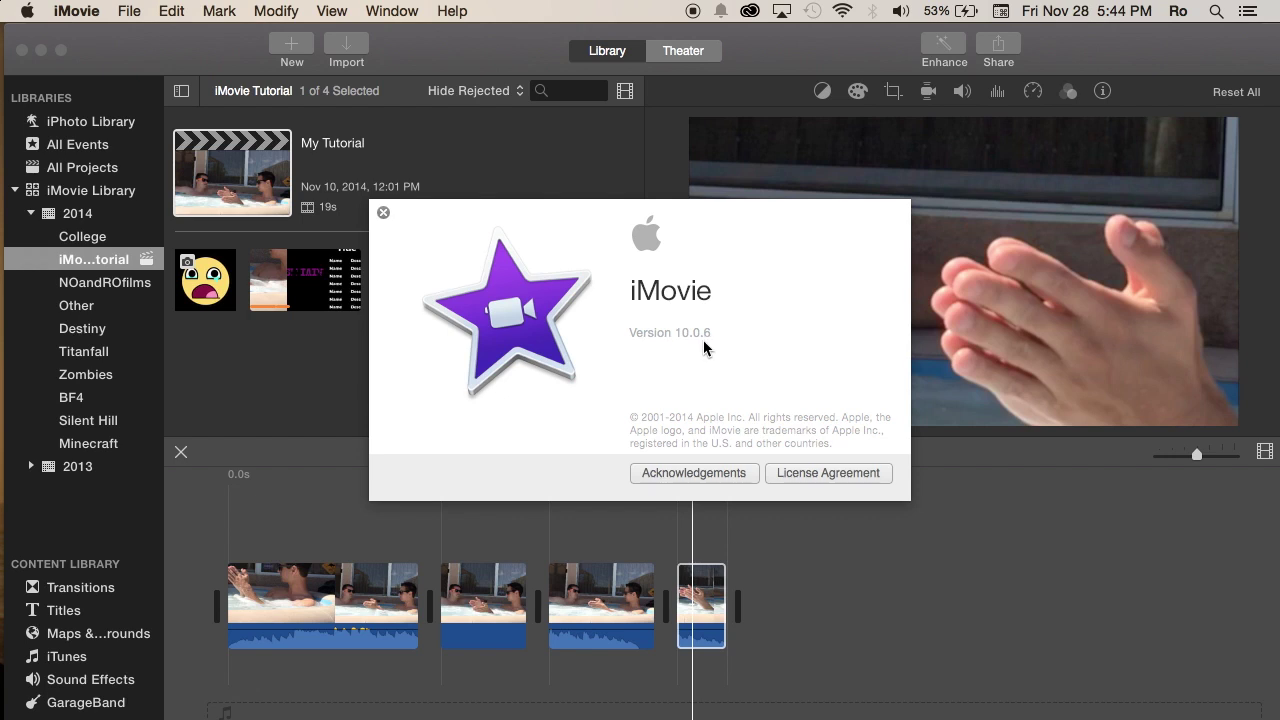
pyautogui.click(383, 212)
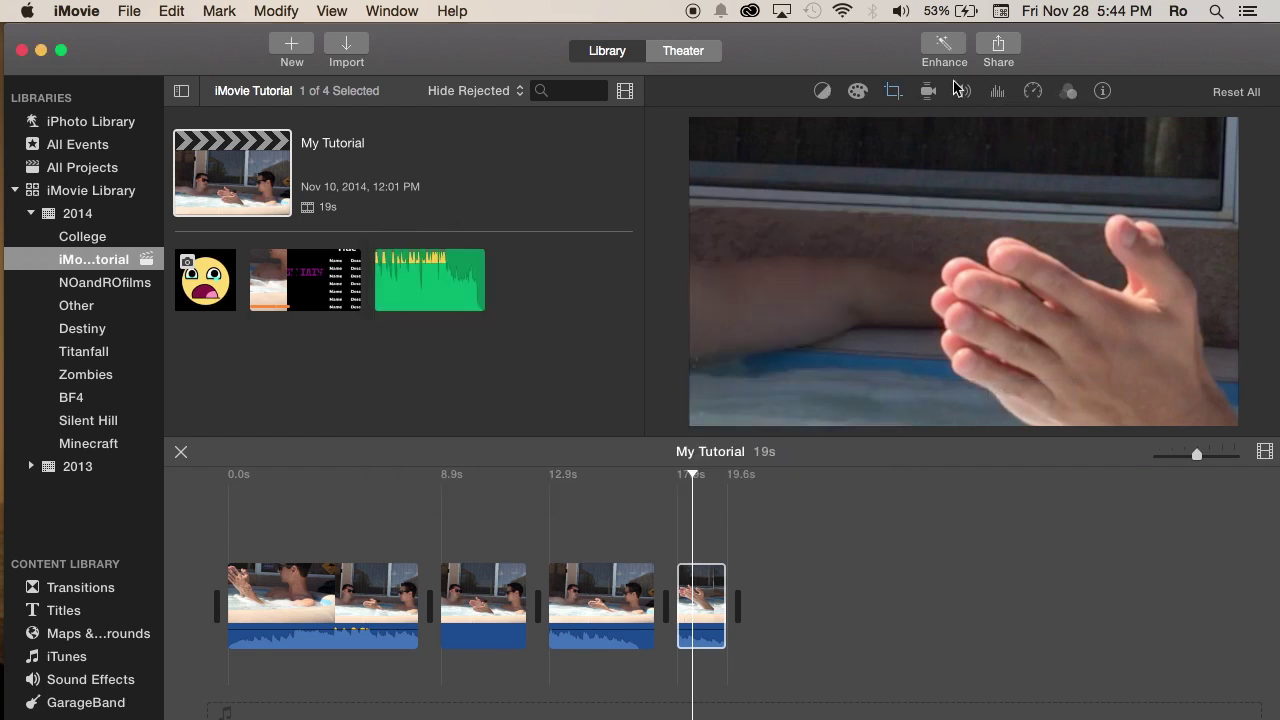
pyautogui.click(823, 92)
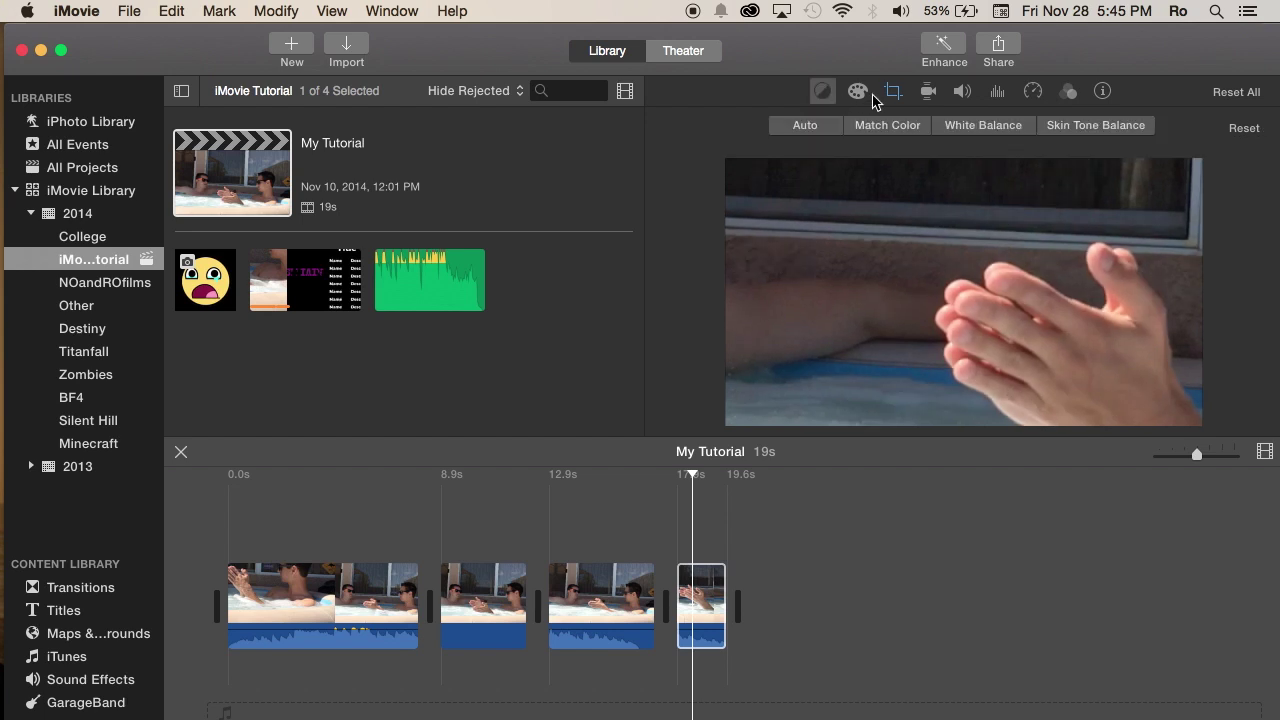
pyautogui.click(858, 91)
pyautogui.click(897, 92)
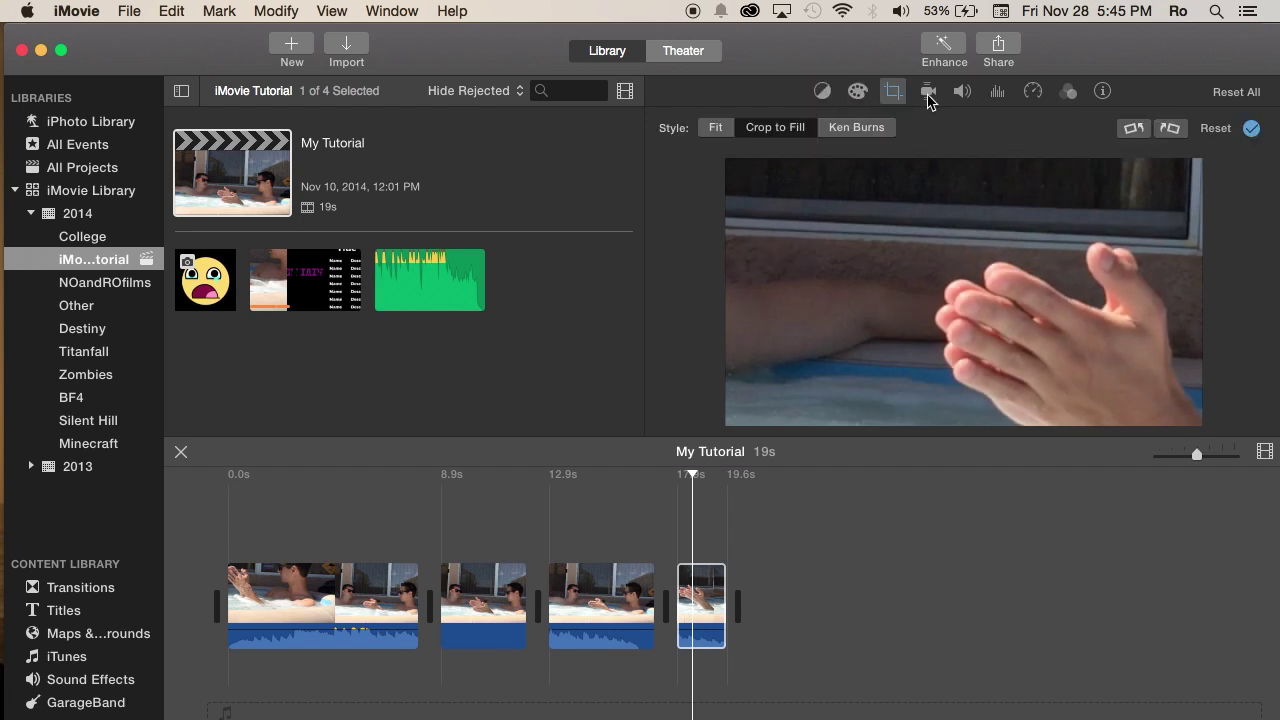
pyautogui.click(929, 93)
pyautogui.click(961, 92)
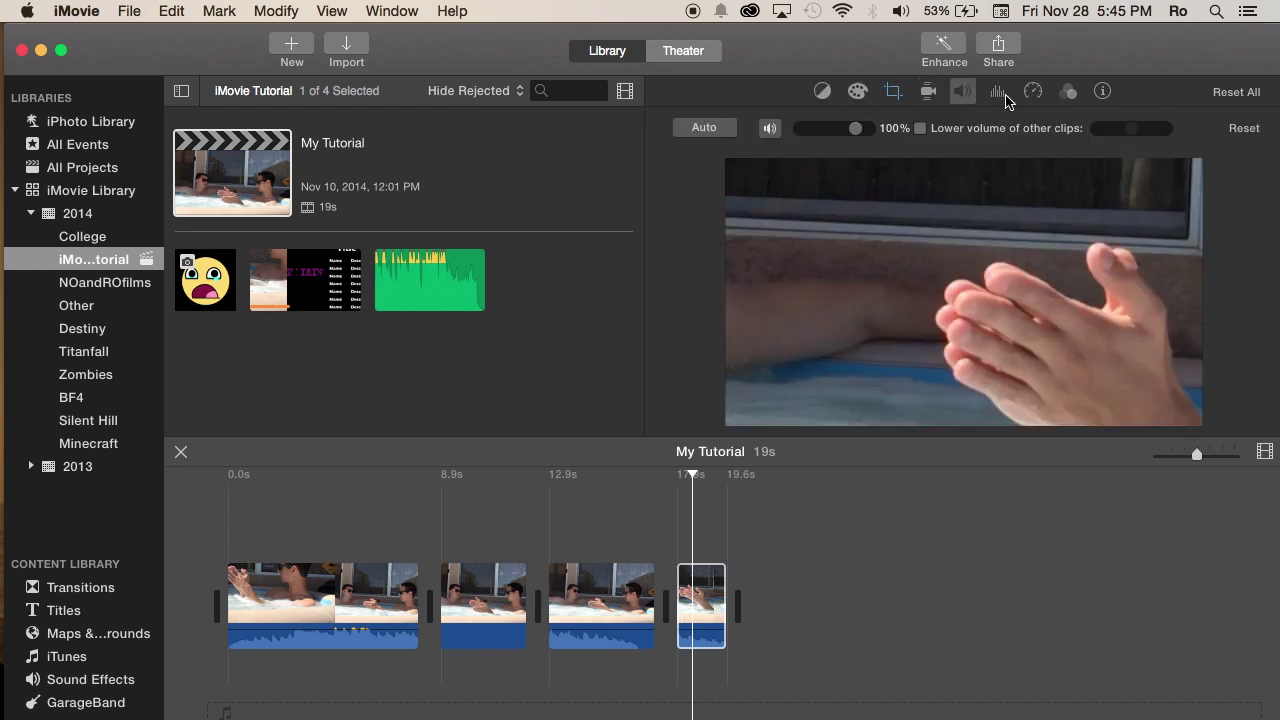
pyautogui.click(1004, 97)
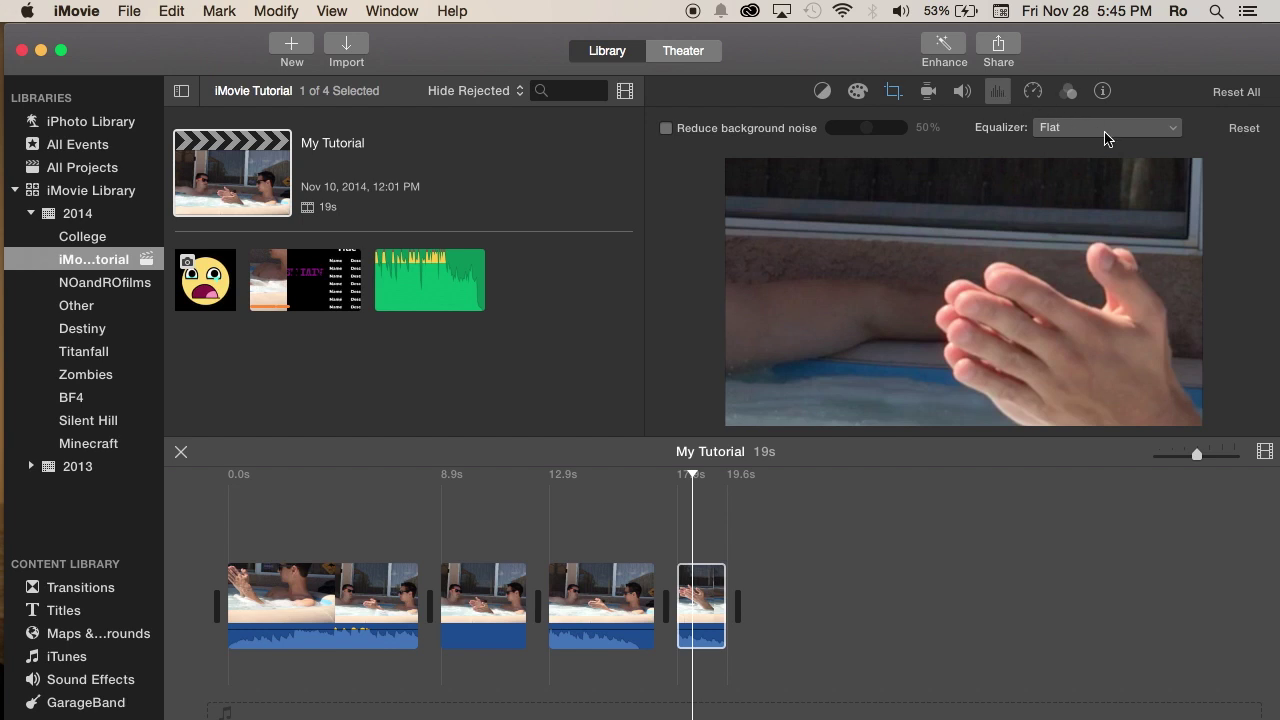
# Compare timeline clip durations in the speed, effects and info panels, then mark a library-clip range
pyautogui.click(1031, 93)
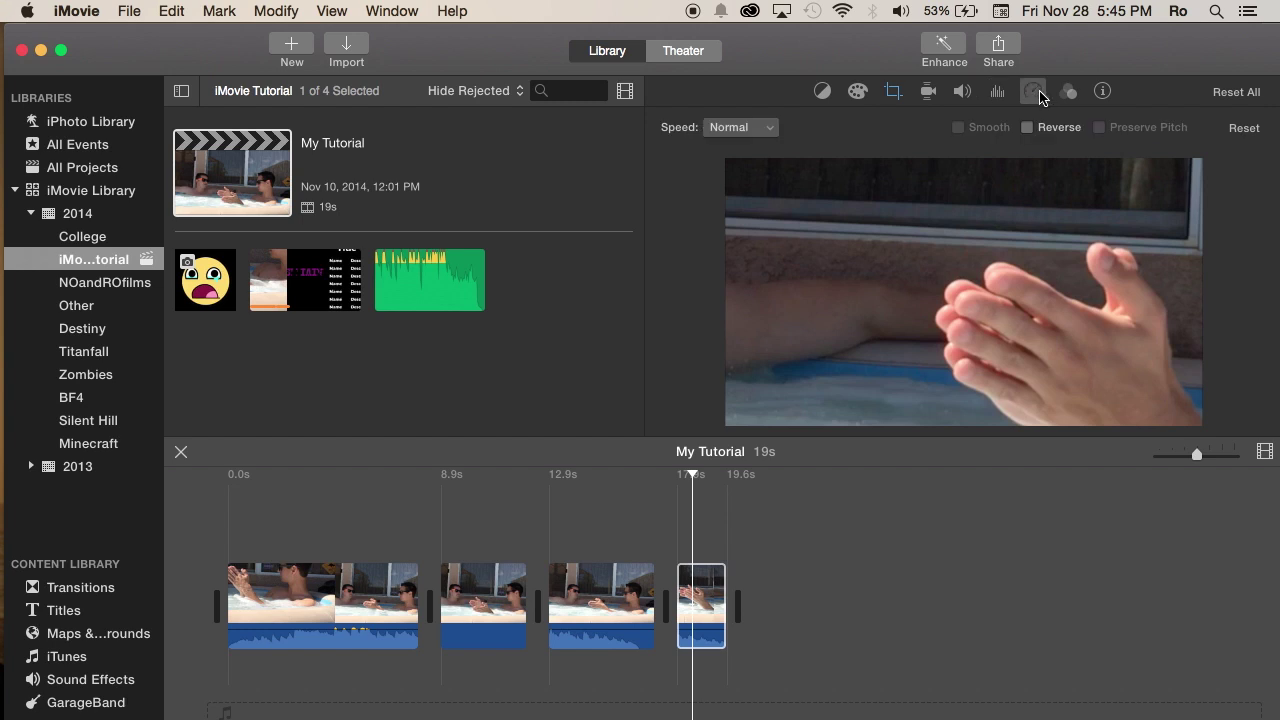
pyautogui.click(1067, 92)
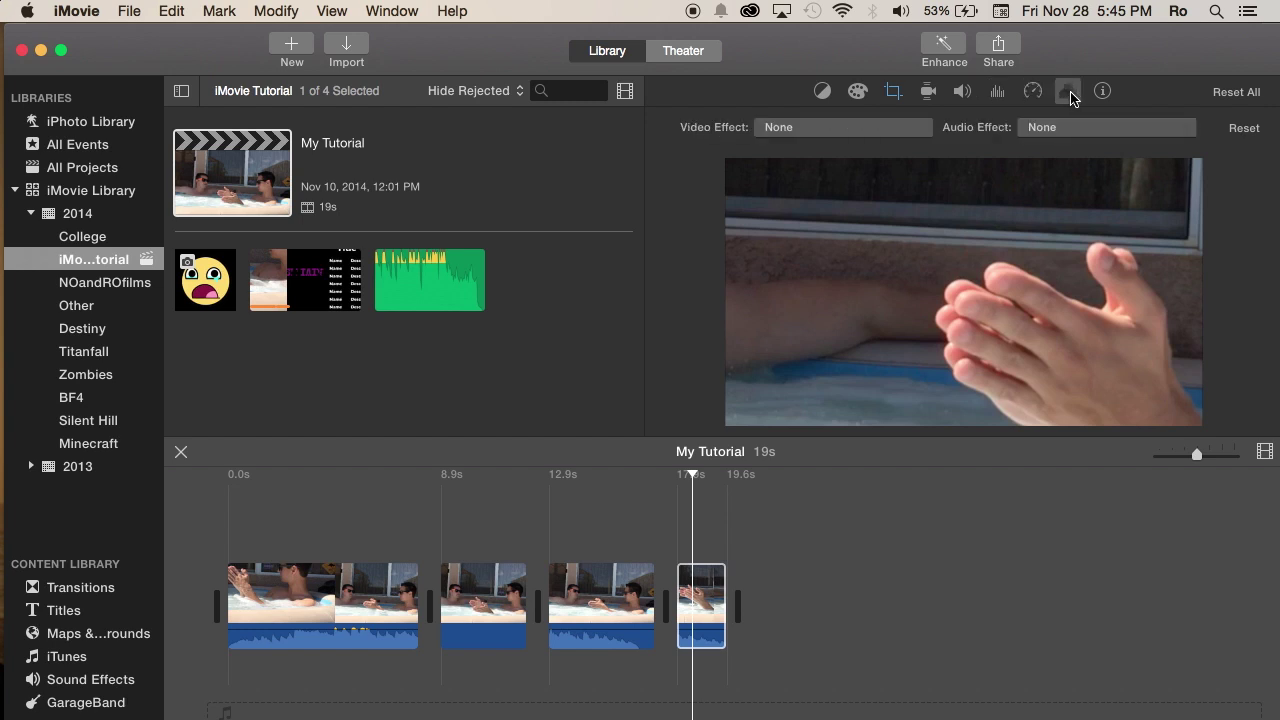
pyautogui.click(1100, 92)
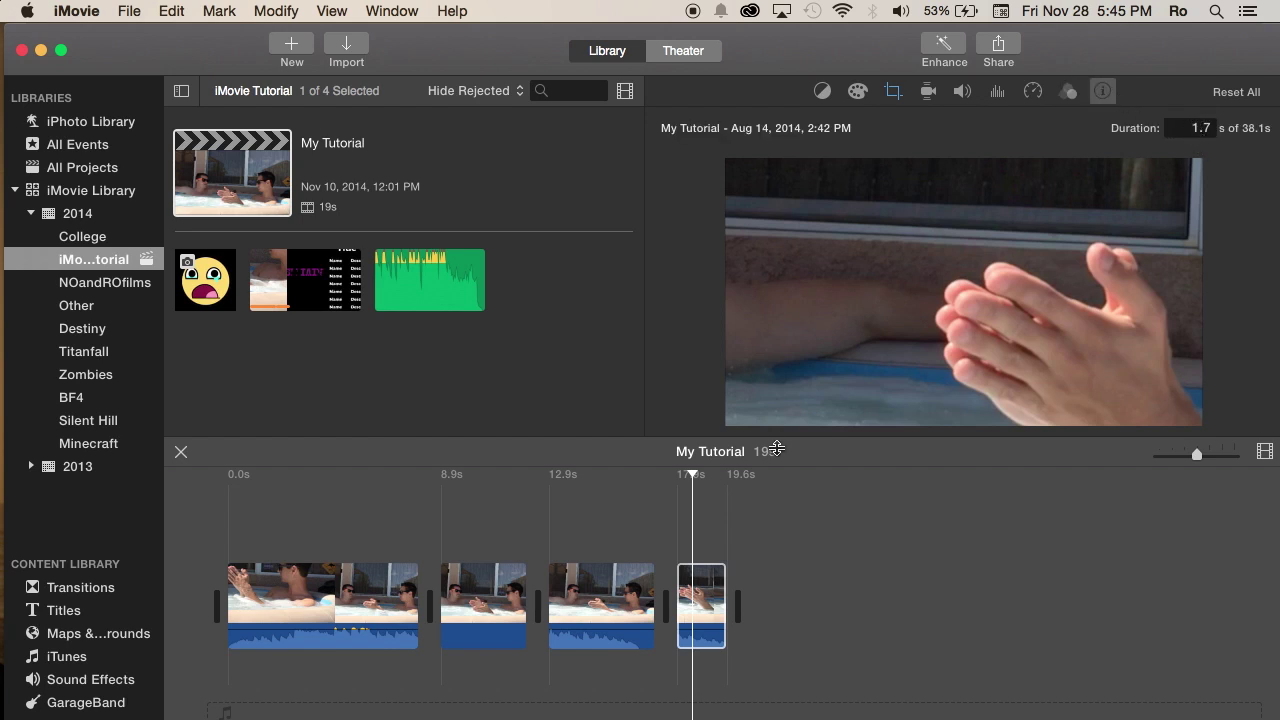
pyautogui.click(700, 588)
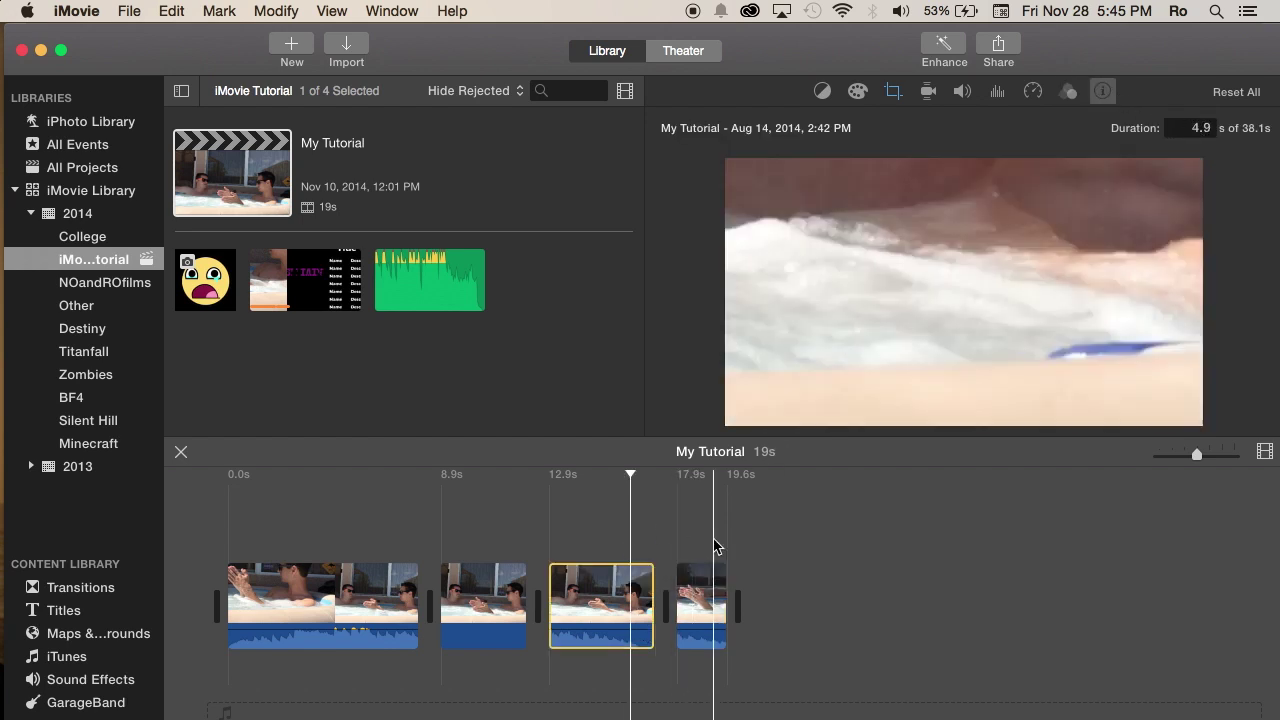
pyautogui.click(709, 543)
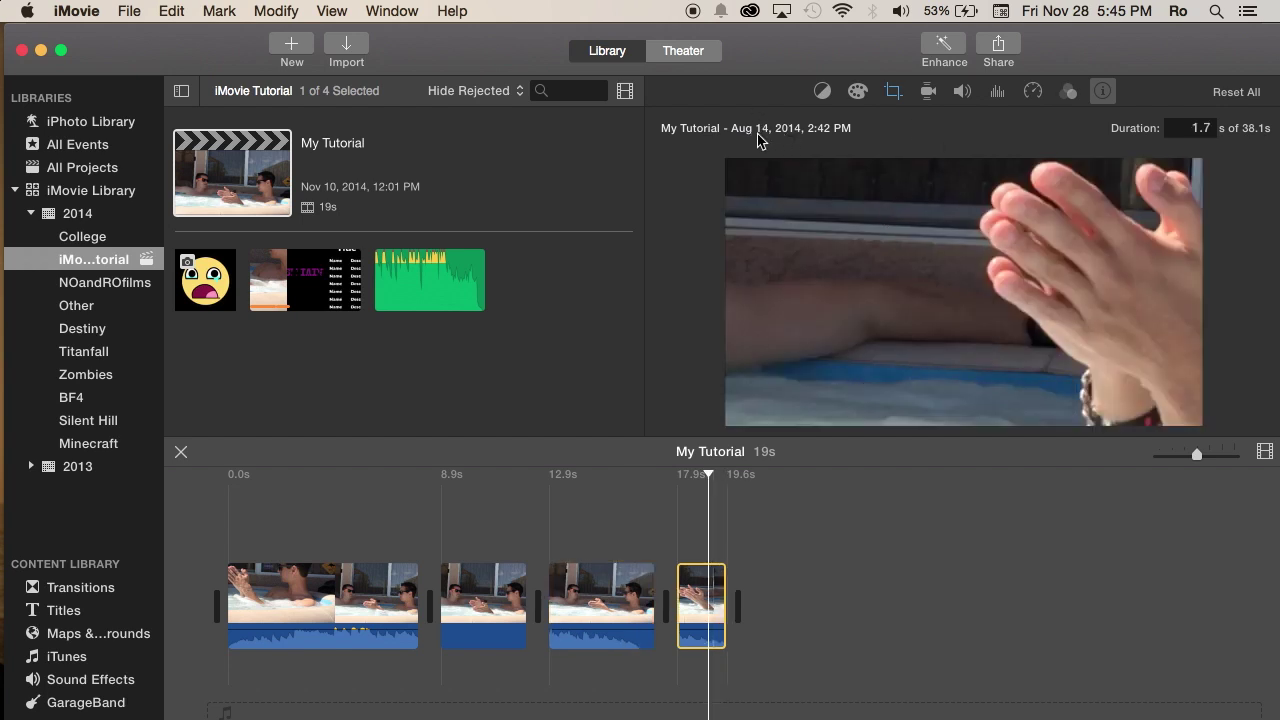
pyautogui.click(621, 540)
pyautogui.click(692, 588)
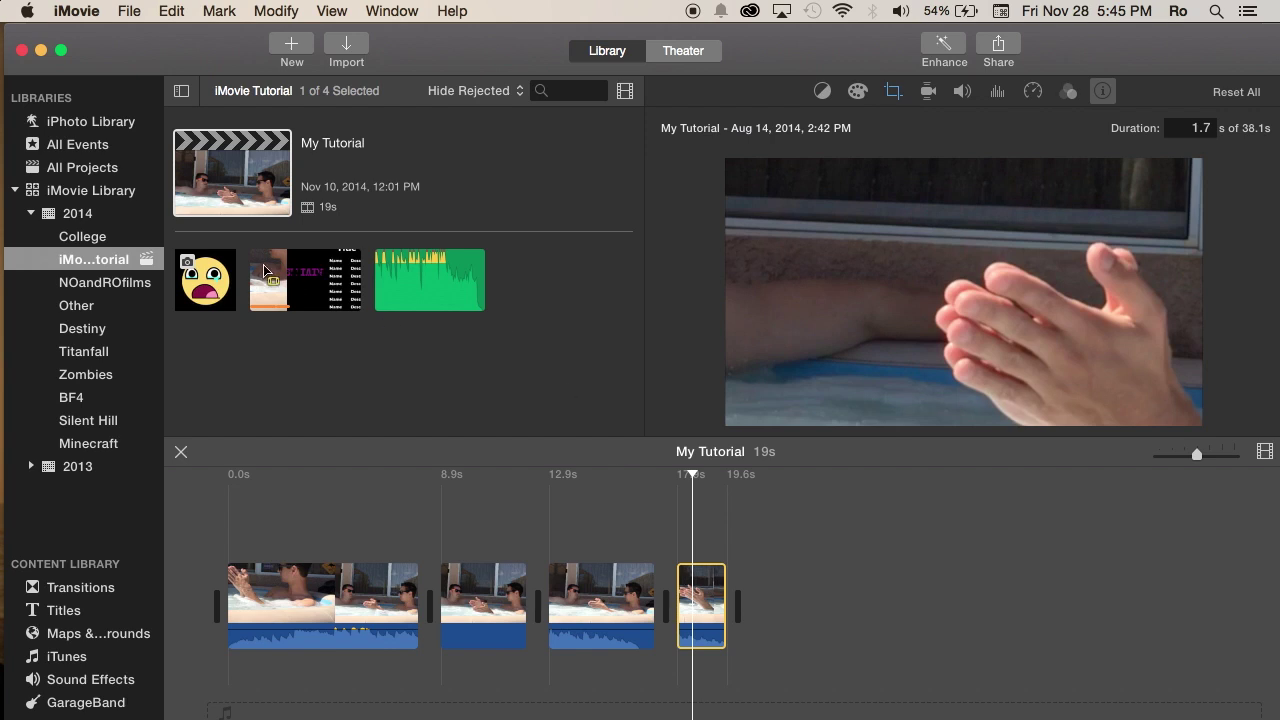
pyautogui.moveTo(273, 282); pyautogui.dragTo(287, 510)
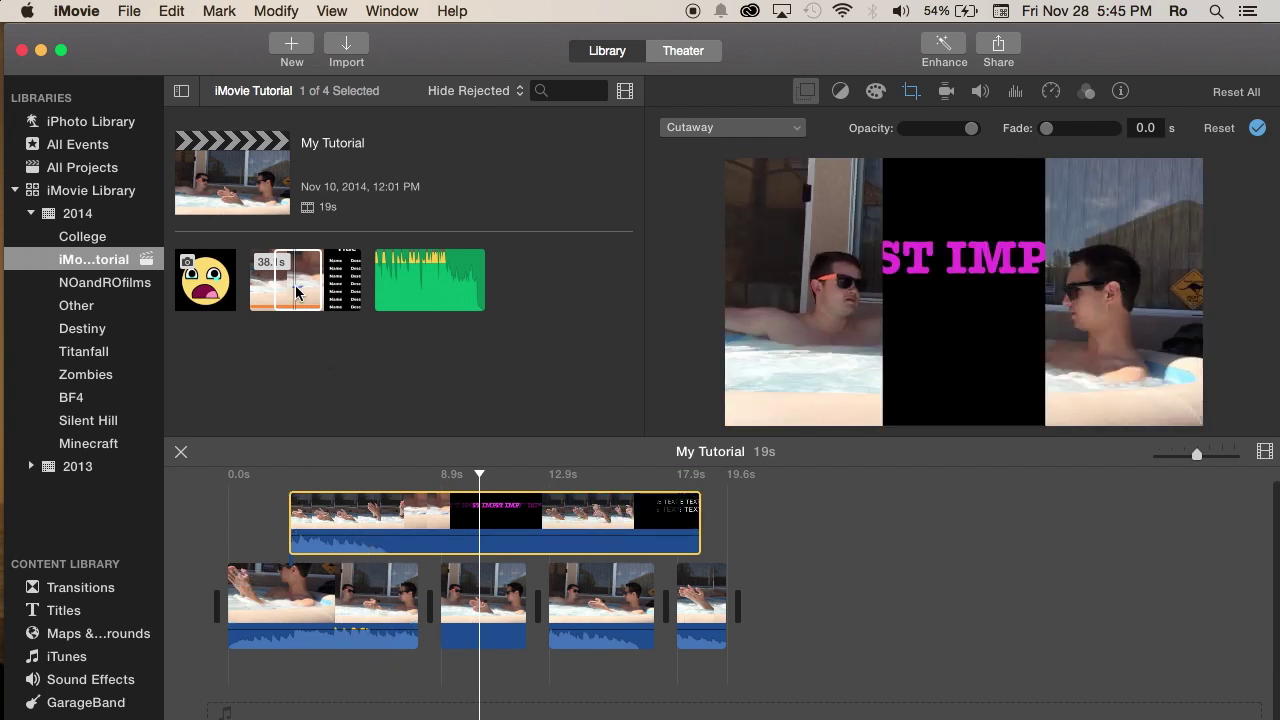
# Trim the Cutaway overlay above the first clip to about 5.9 seconds
pyautogui.click(370, 600)
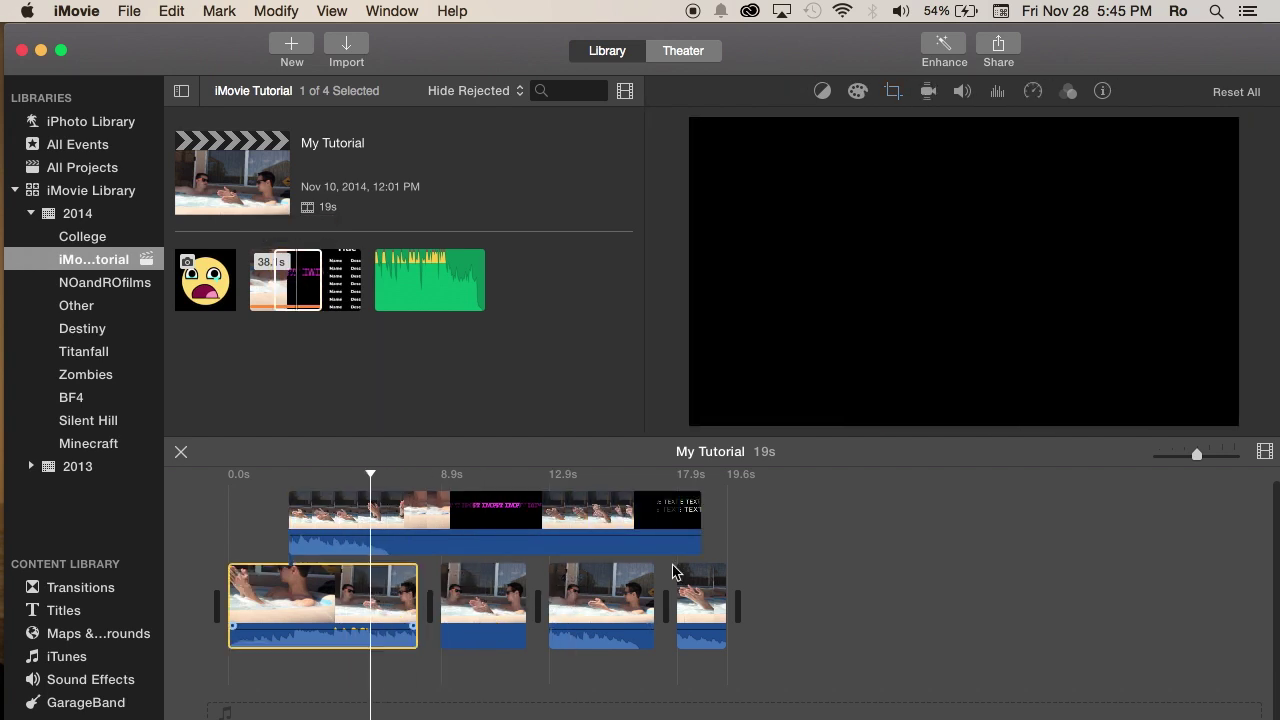
pyautogui.moveTo(700, 512); pyautogui.dragTo(390, 512)
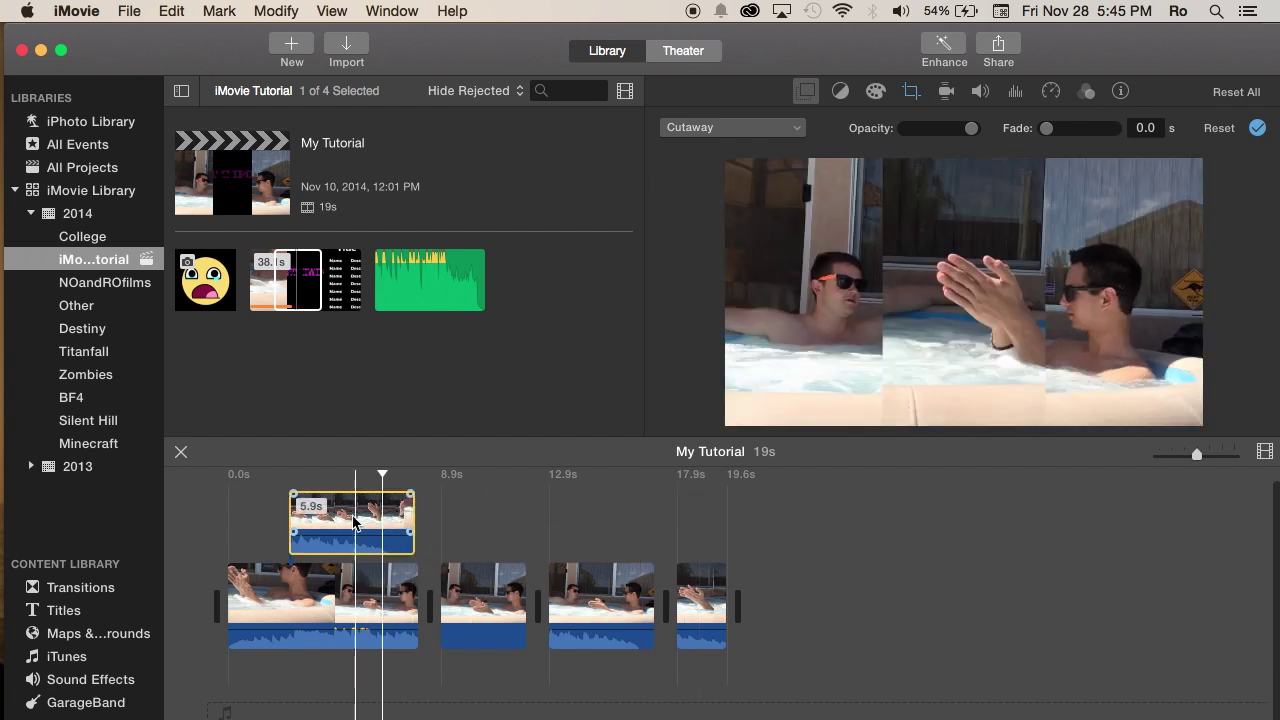
pyautogui.moveTo(770, 185)
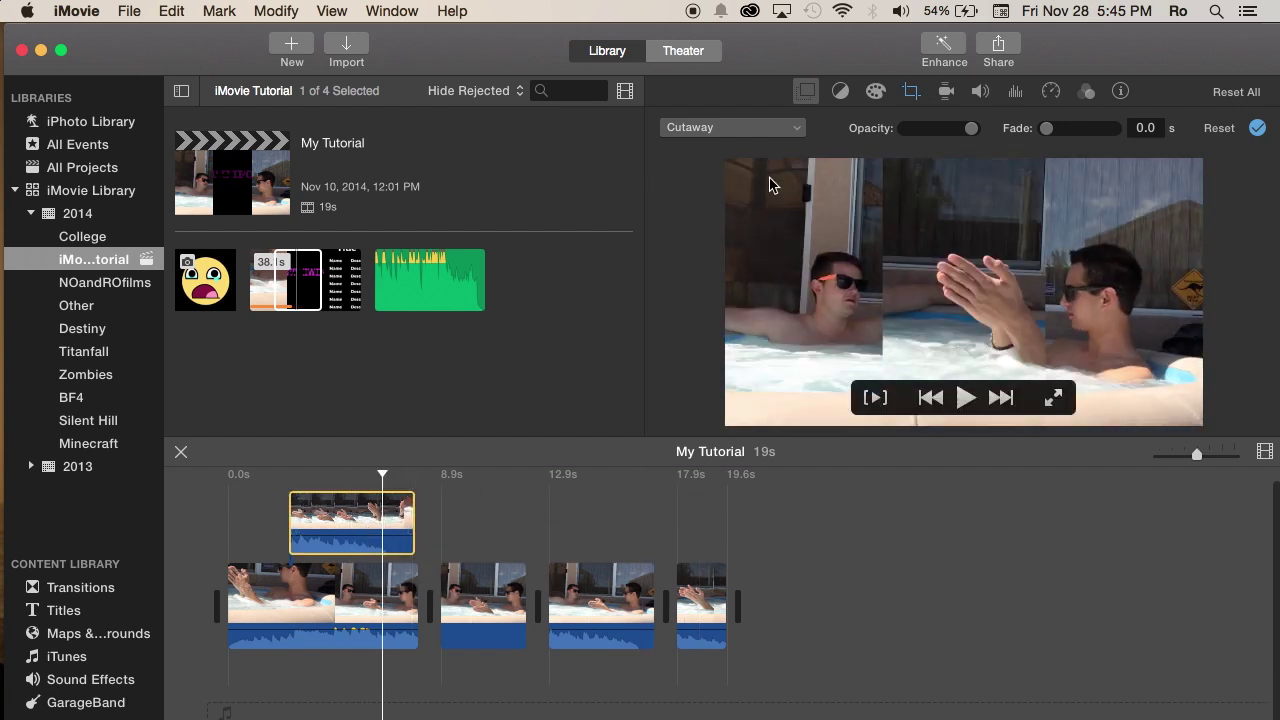
# Set the overlay to Picture in Picture, nudge the inset left, and start it slightly earlier
pyautogui.click(811, 93)
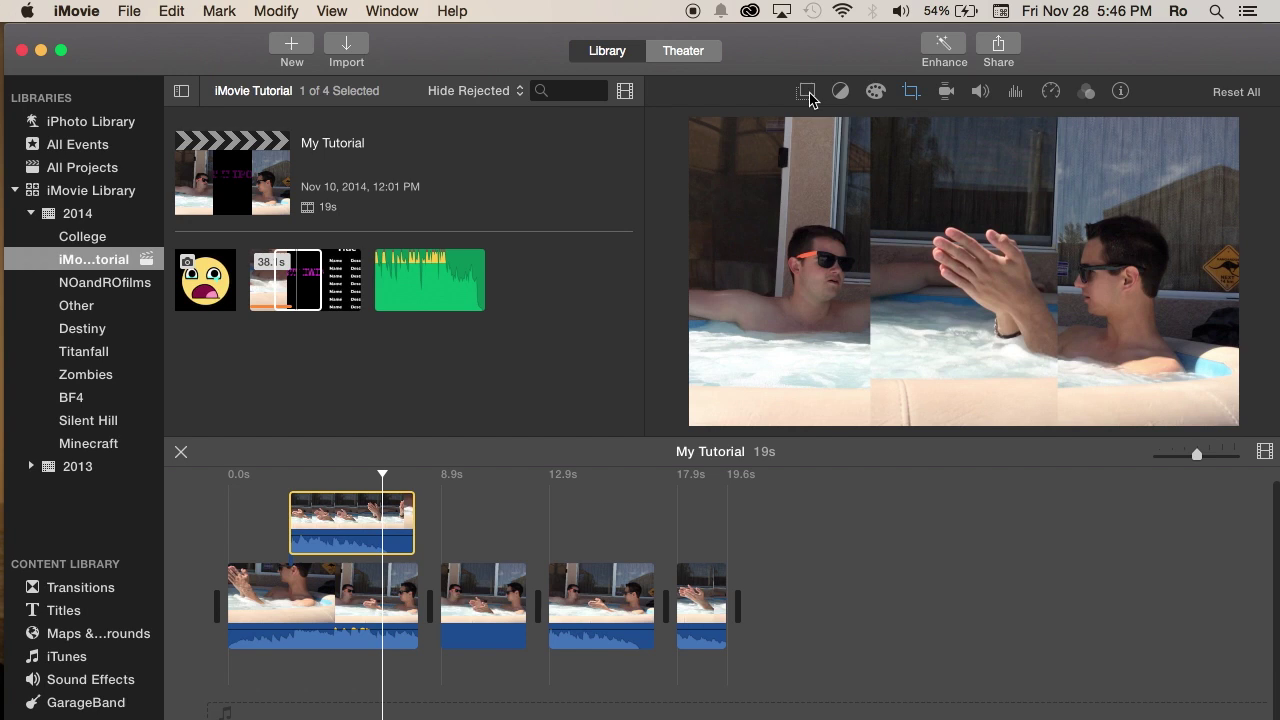
pyautogui.click(808, 92)
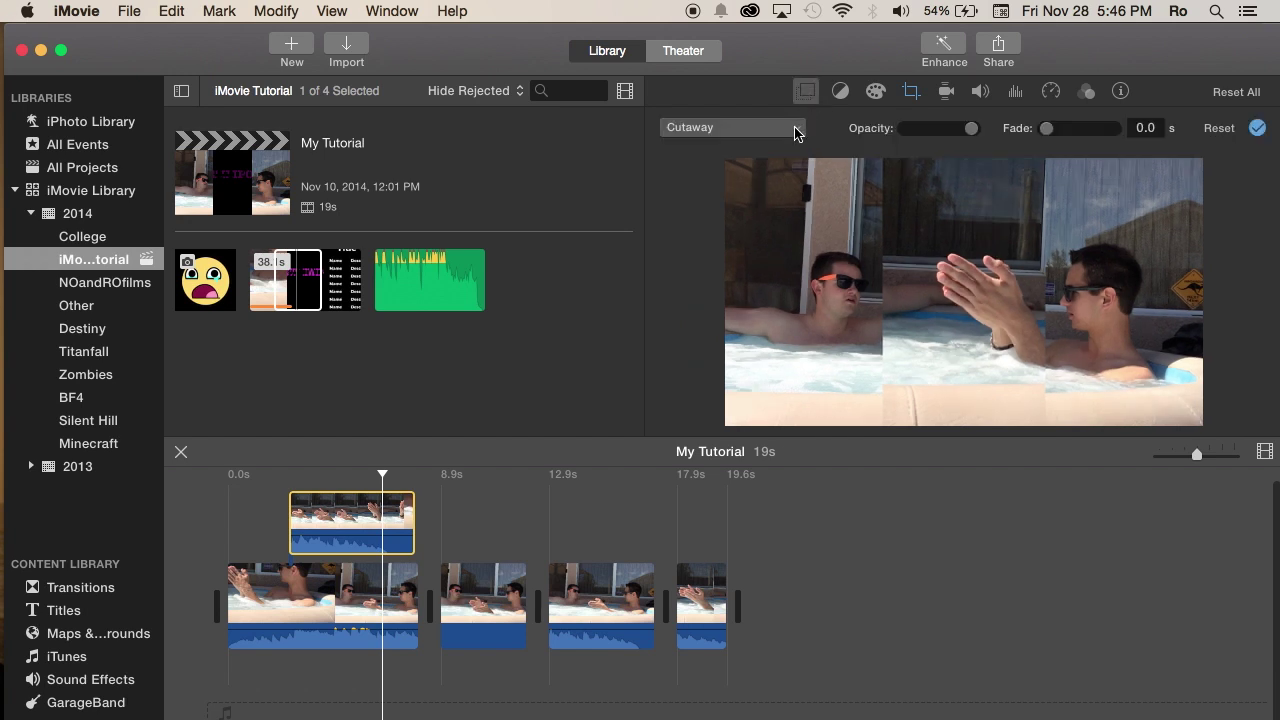
pyautogui.click(799, 133)
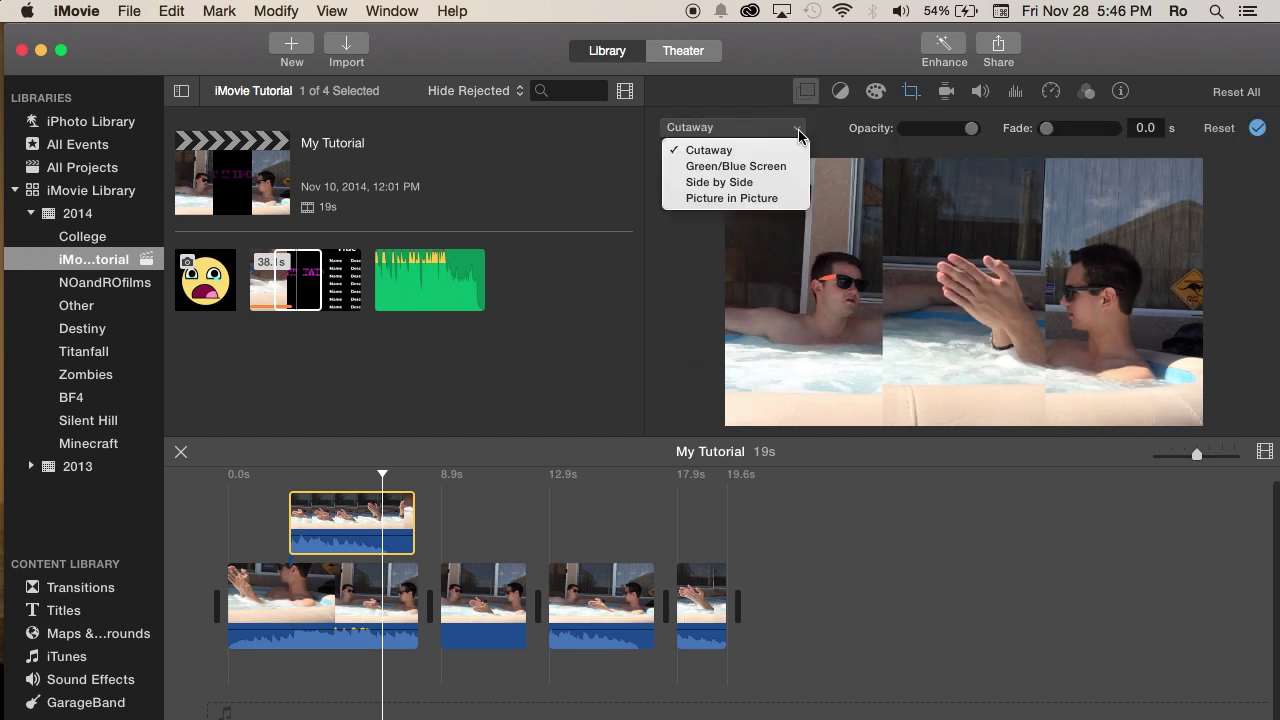
pyautogui.click(770, 198)
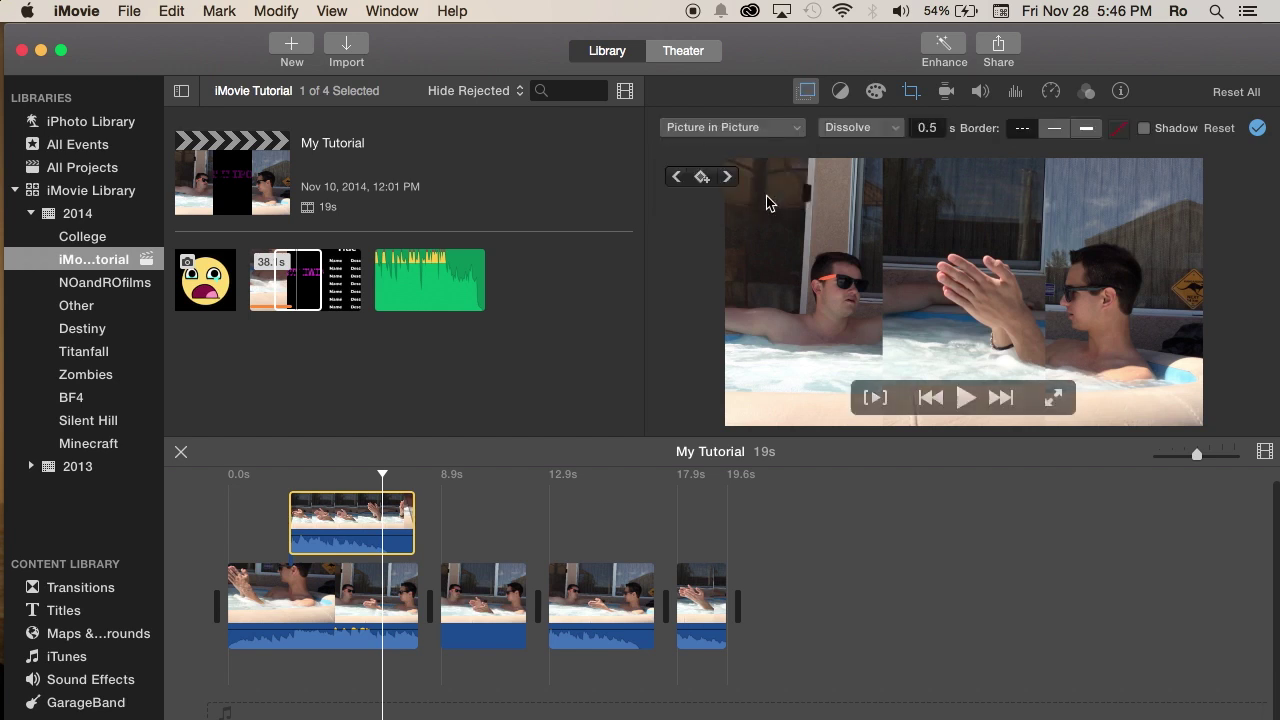
pyautogui.moveTo(1076, 234); pyautogui.dragTo(1018, 224)
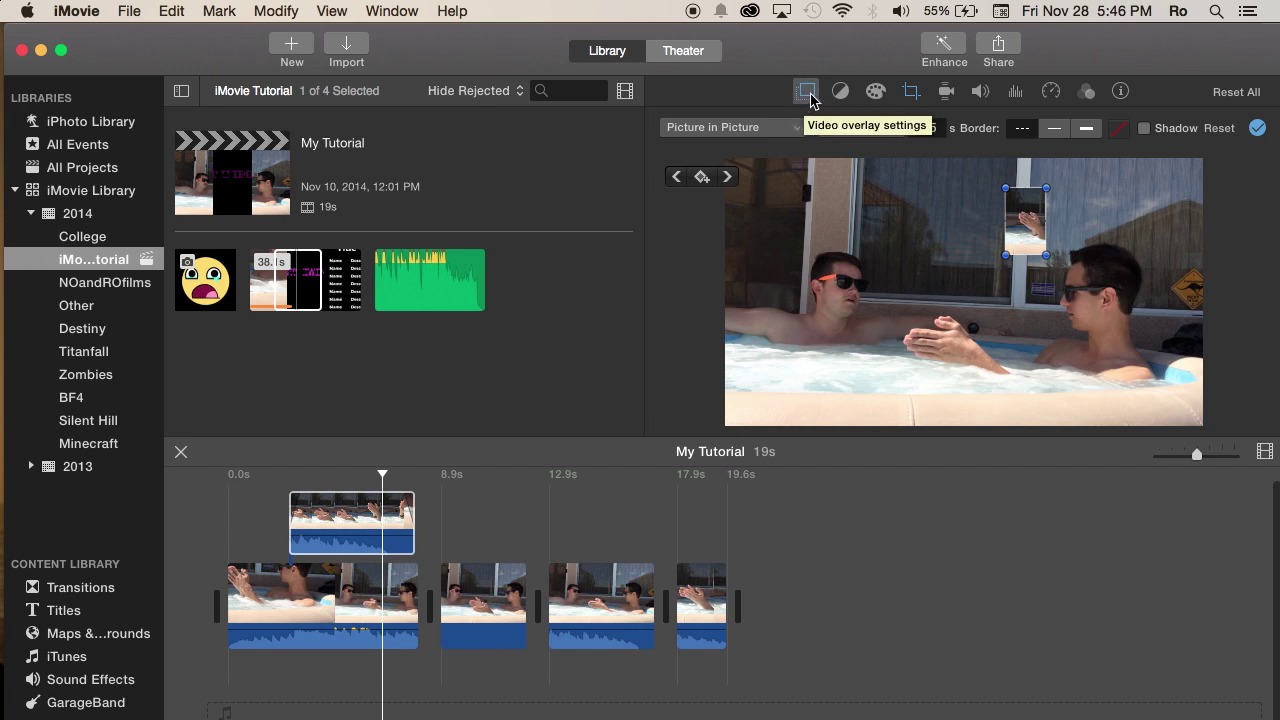
pyautogui.click(356, 529)
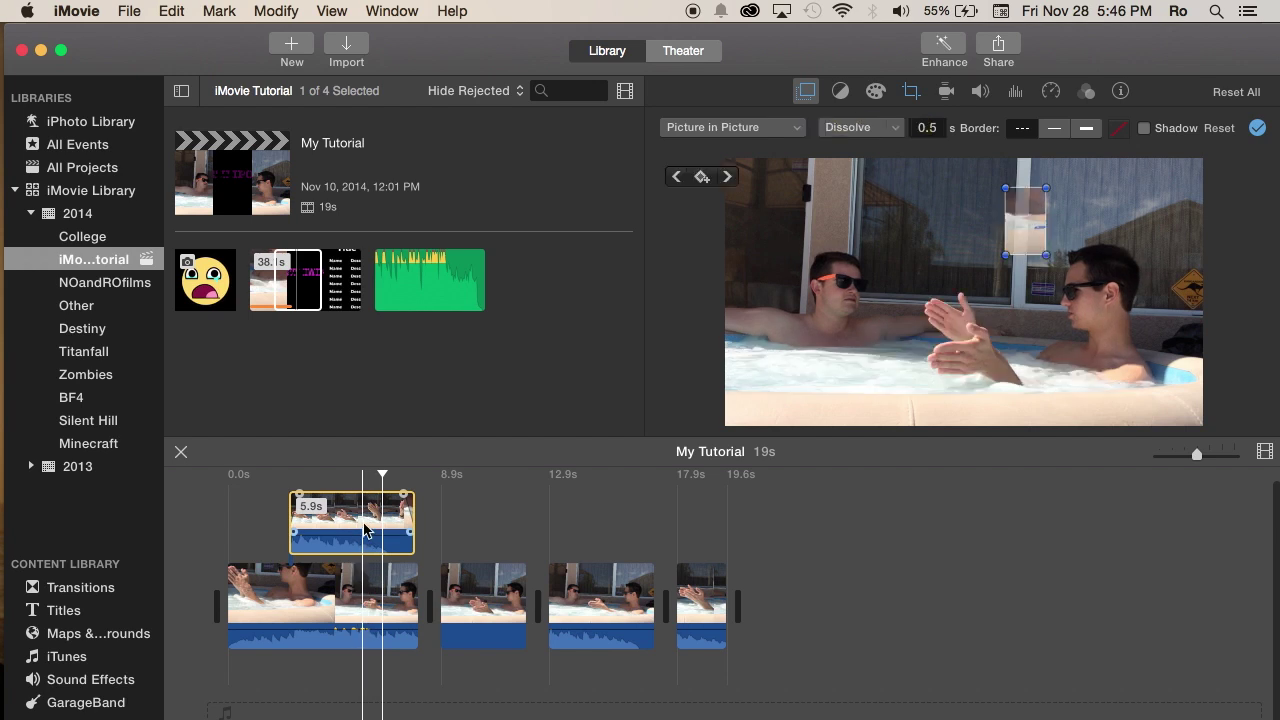
pyautogui.moveTo(365, 530); pyautogui.dragTo(342, 540)
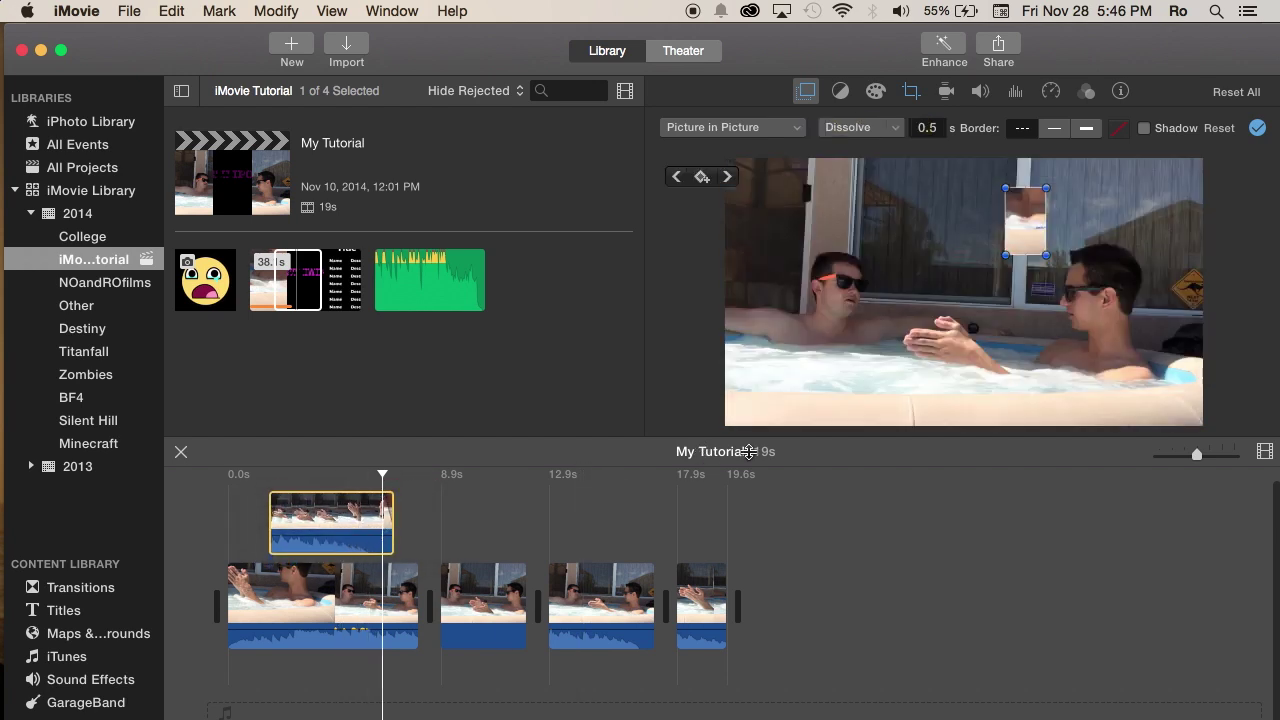